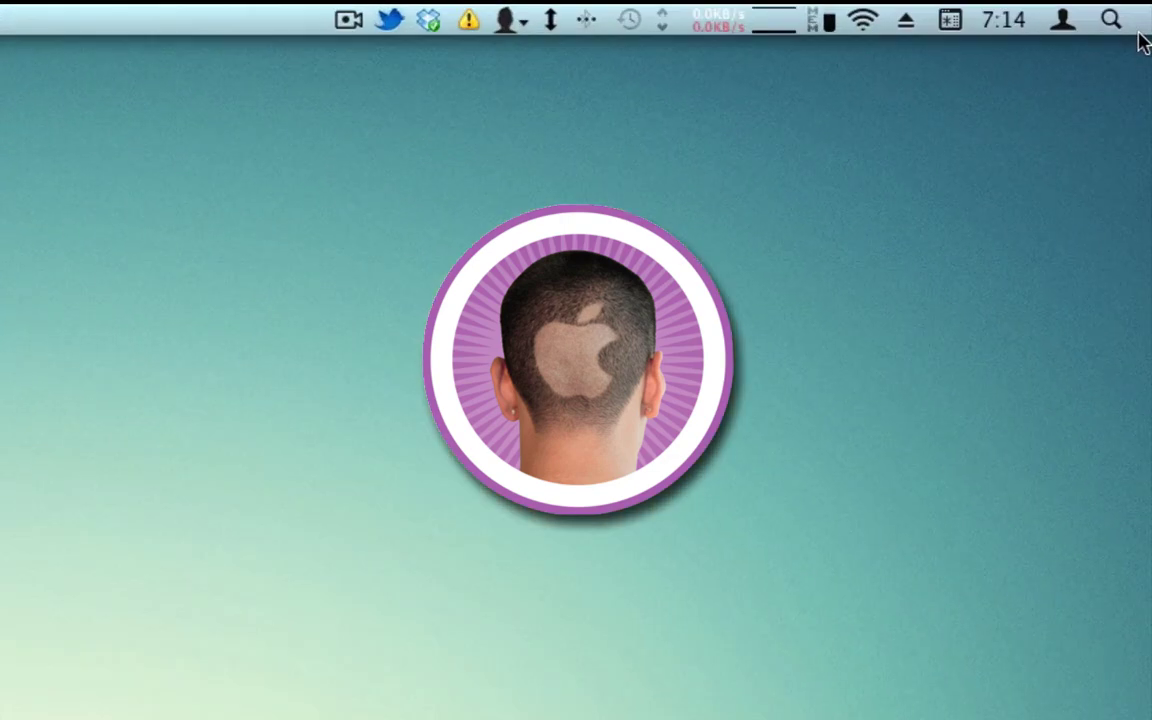
Search 'itunes' in Spotlight, clear the query, and launch iTunes from the Dock.
left_click(1140, 9)
type("it")
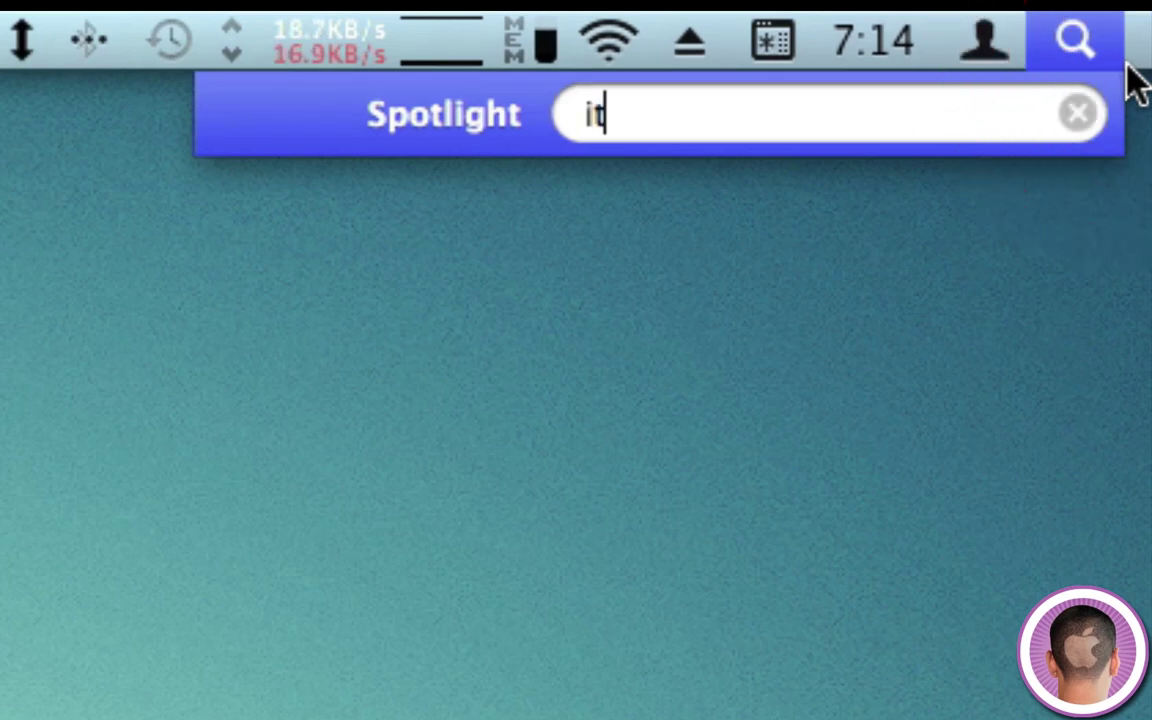
type("unes")
key("BackSpace")
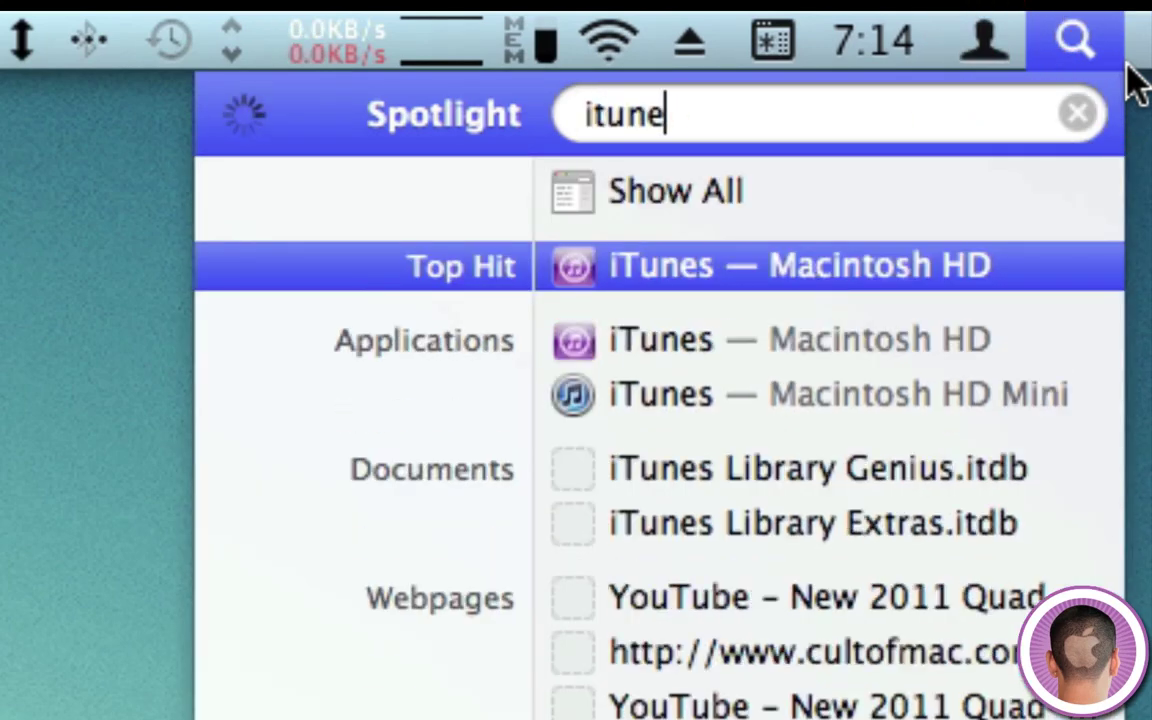
key("BackSpace")
key("BackSpace")
key("BackSpace")
key("BackSpace")
key("BackSpace")
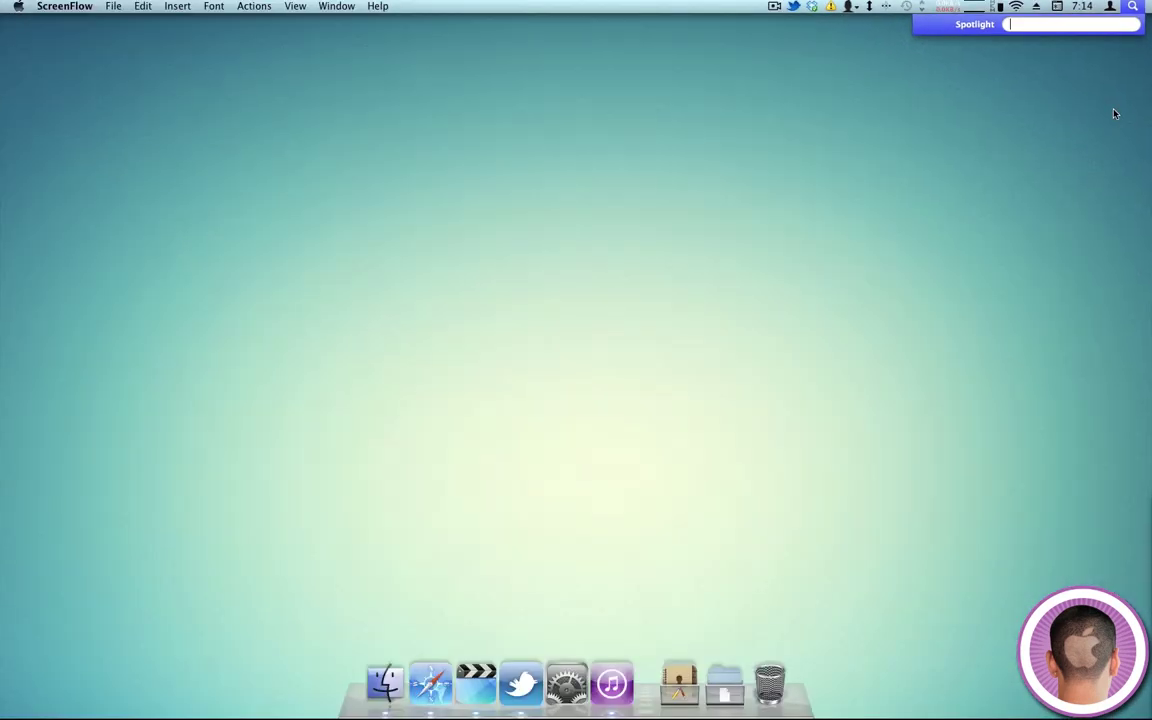
left_click(1111, 110)
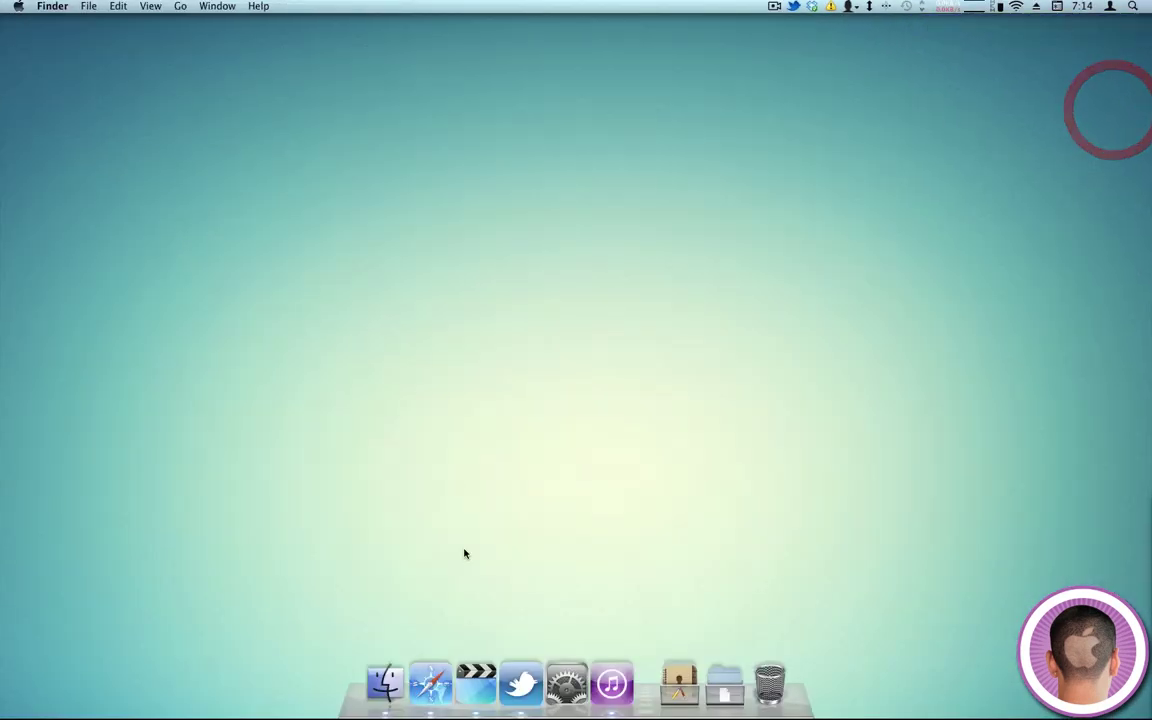
left_click(611, 684)
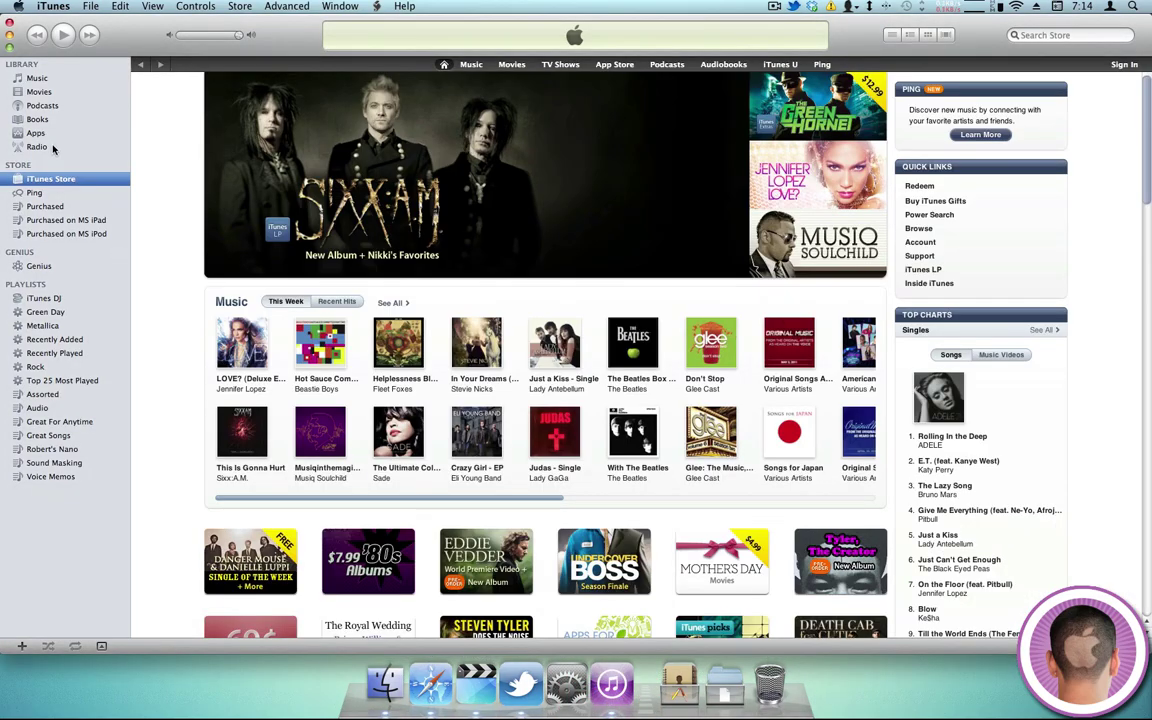
Browse the iTunes Store home page, then open the Store menu.
left_click(47, 174)
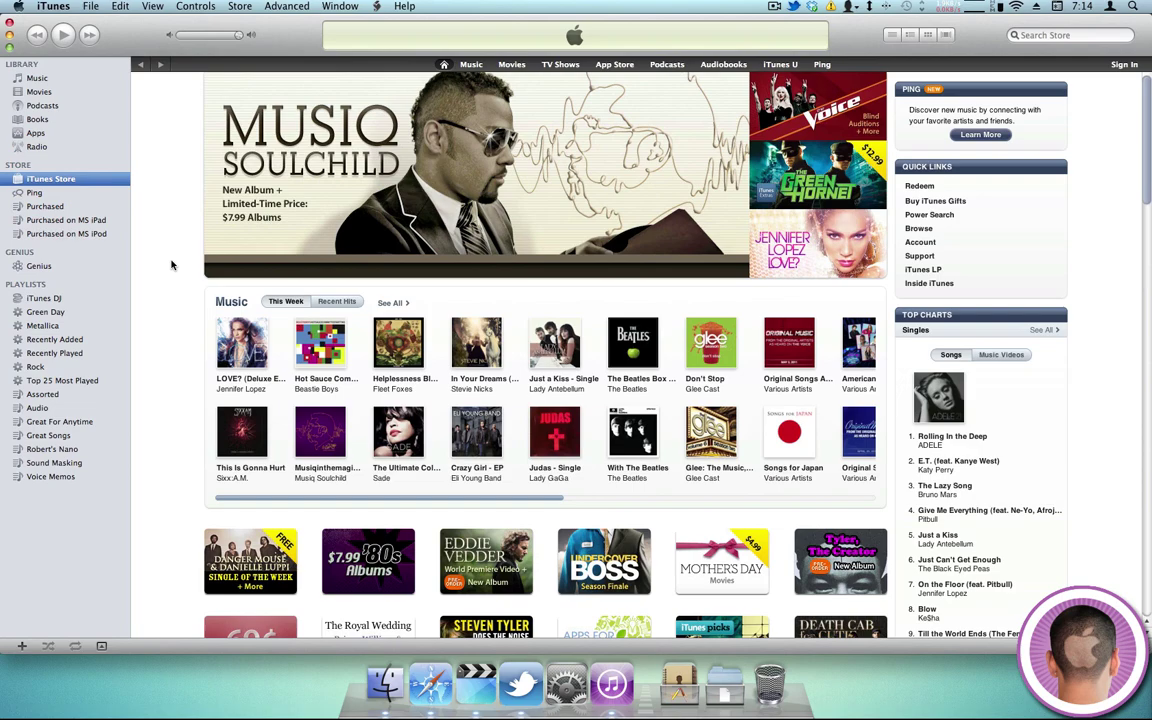
scroll(288, 309, "down", 8)
scroll(288, 309, "down", 10)
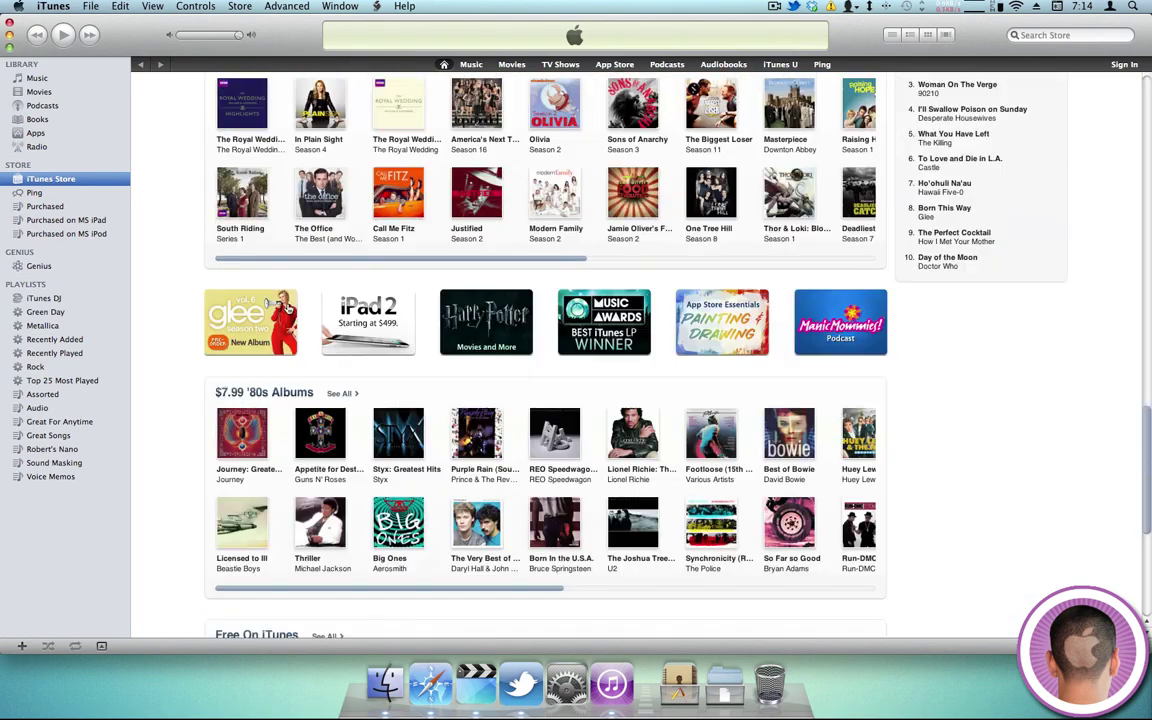
scroll(288, 309, "up", 15)
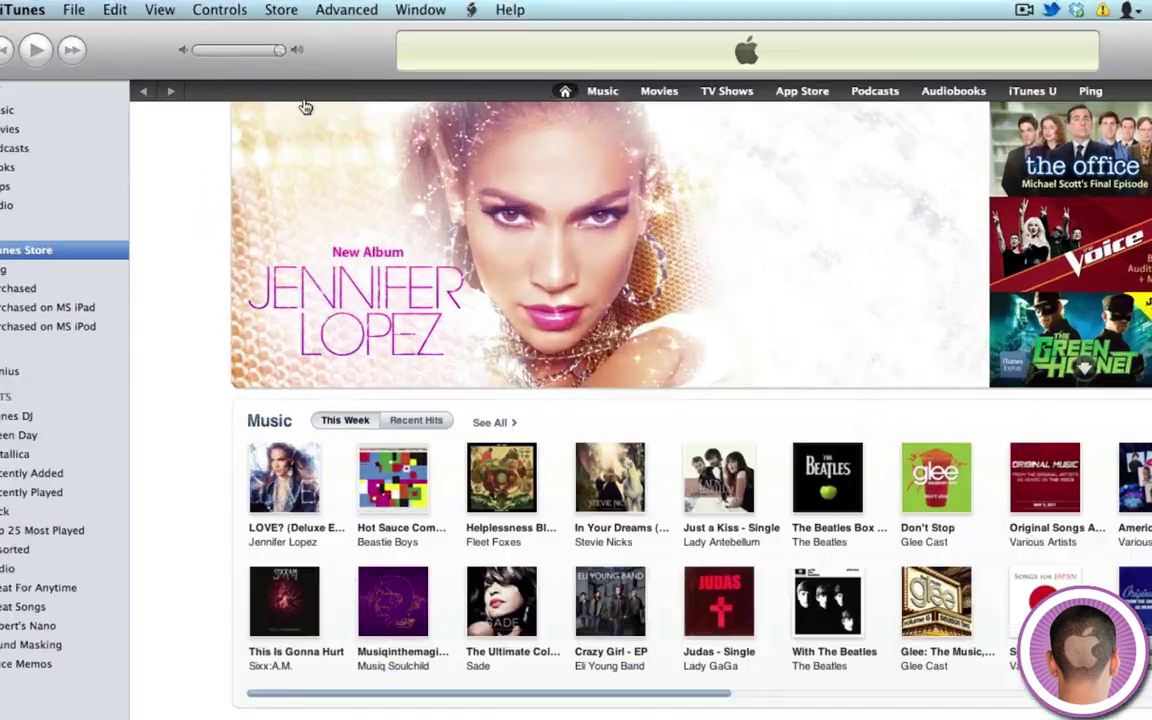
left_click(240, 6)
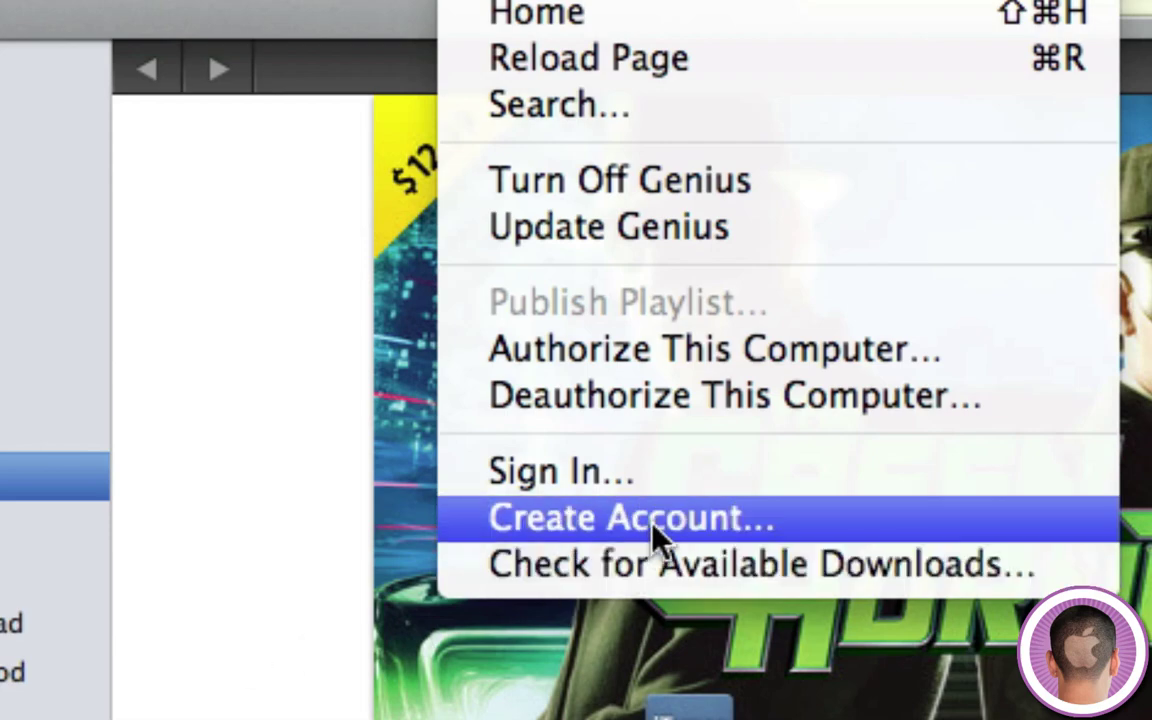
Choose Store > Create Account and continue past the Welcome to the iTunes Store screen.
left_click(653, 524)
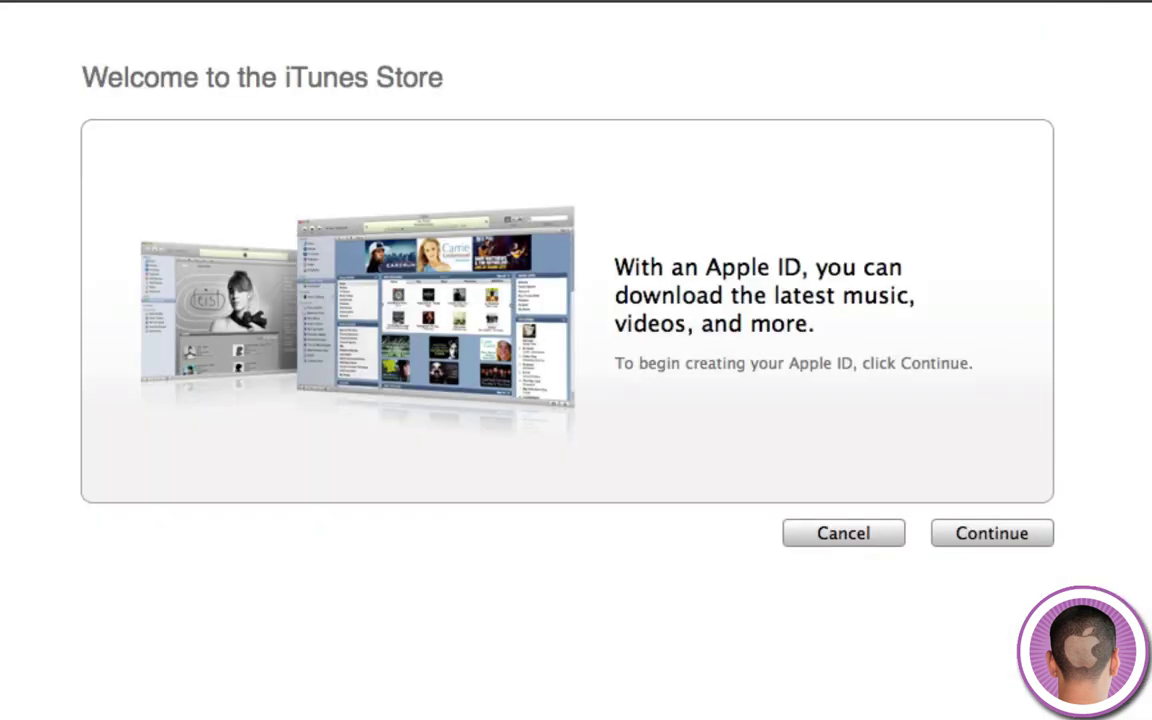
left_click(997, 535)
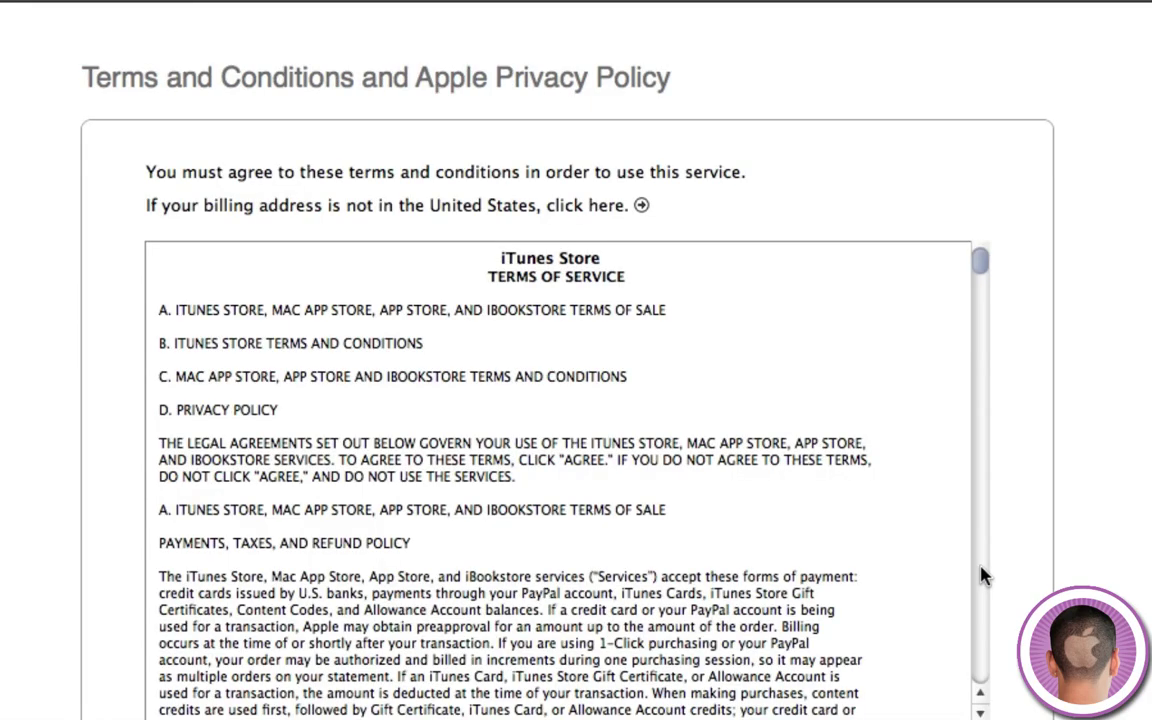
Agree to the terms, enter the account e-mail and a password, and submit the details.
left_click(550, 719)
left_click(972, 719)
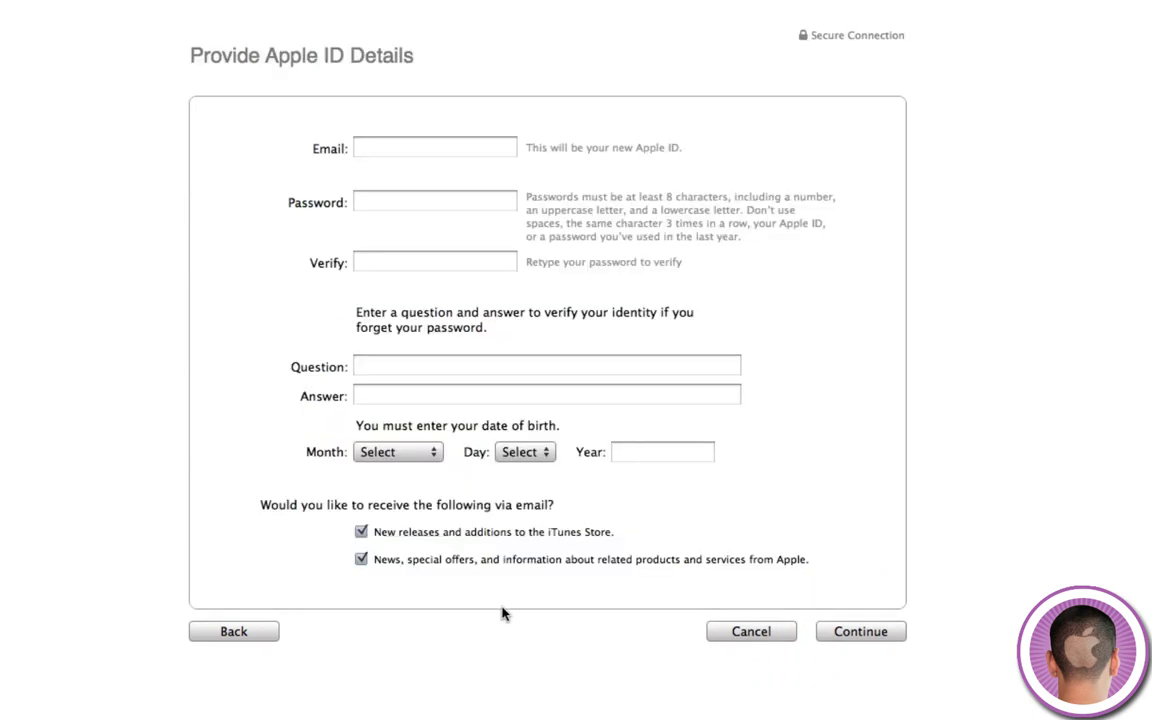
left_click(422, 148)
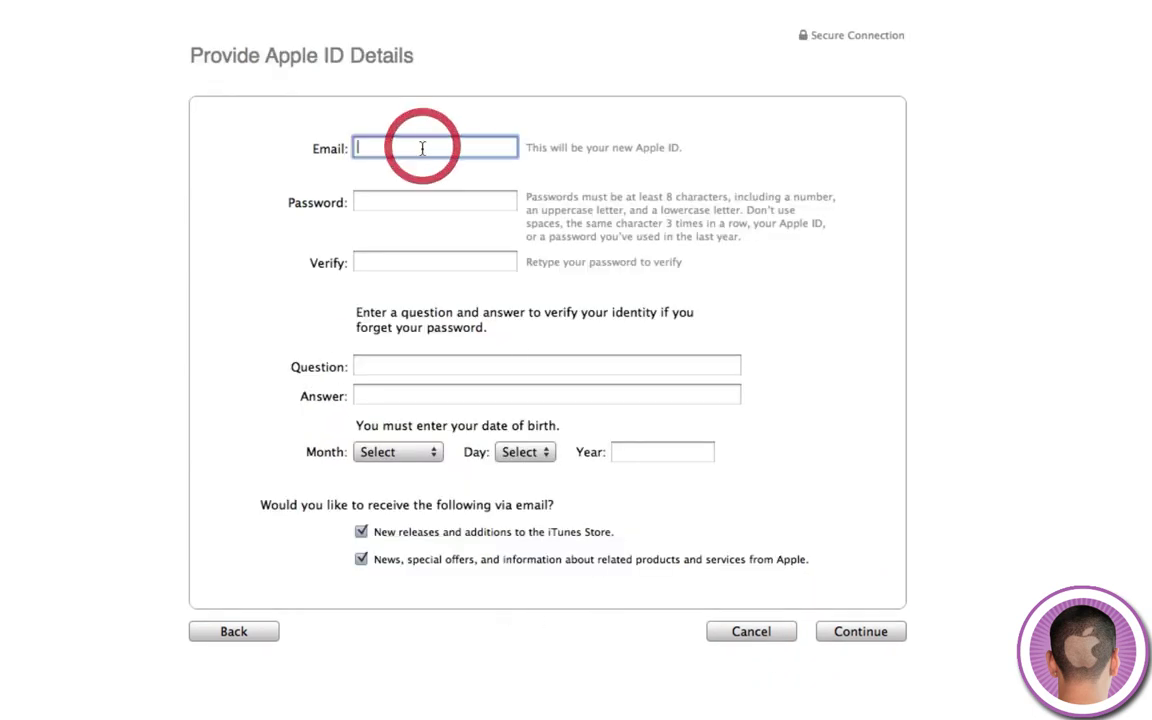
type("isdfghlk")
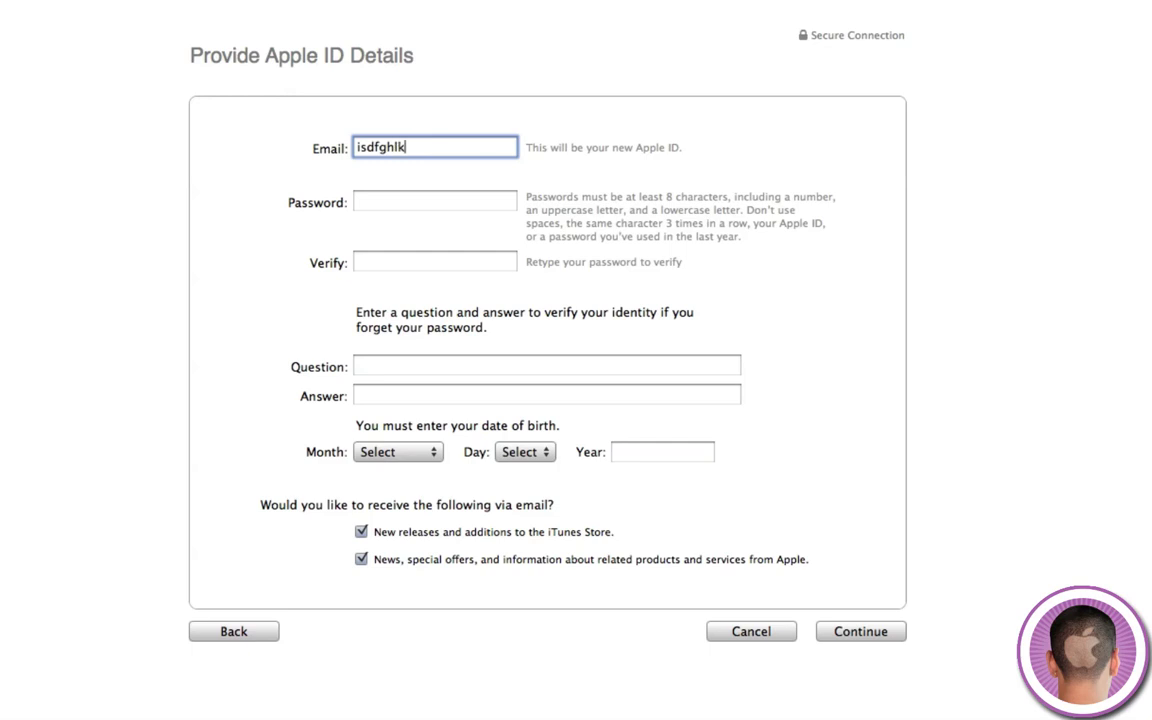
key("Tab")
type("sdfghjklsdfghjk")
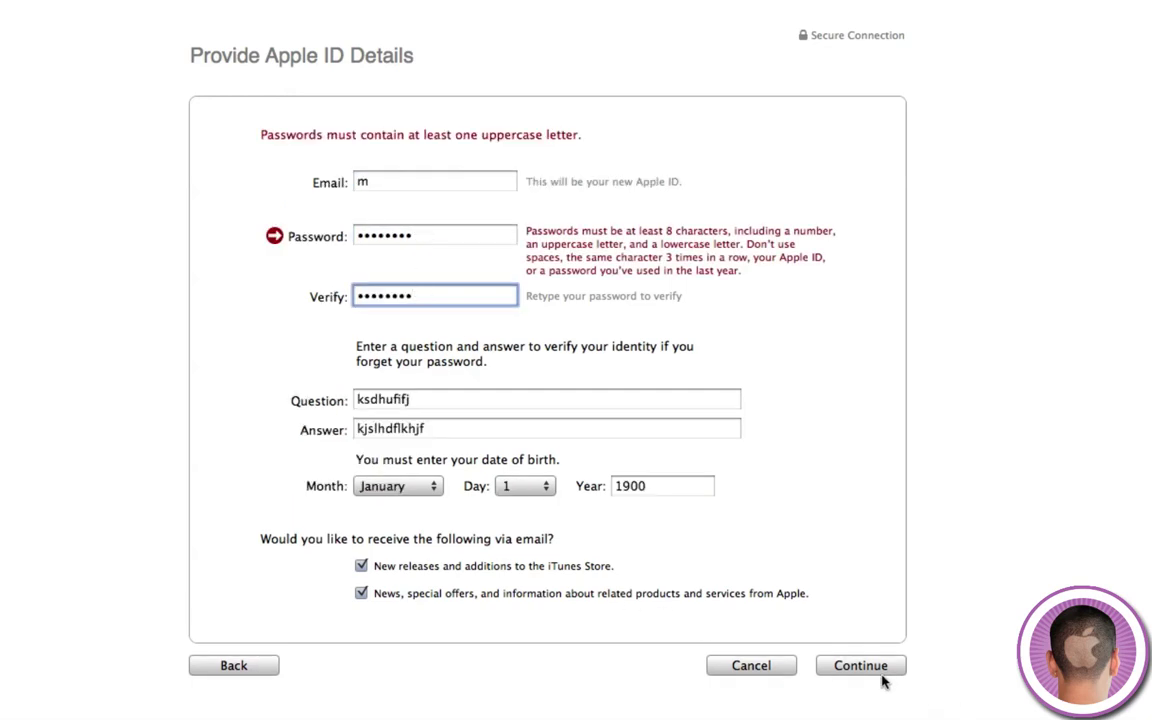
left_click(872, 665)
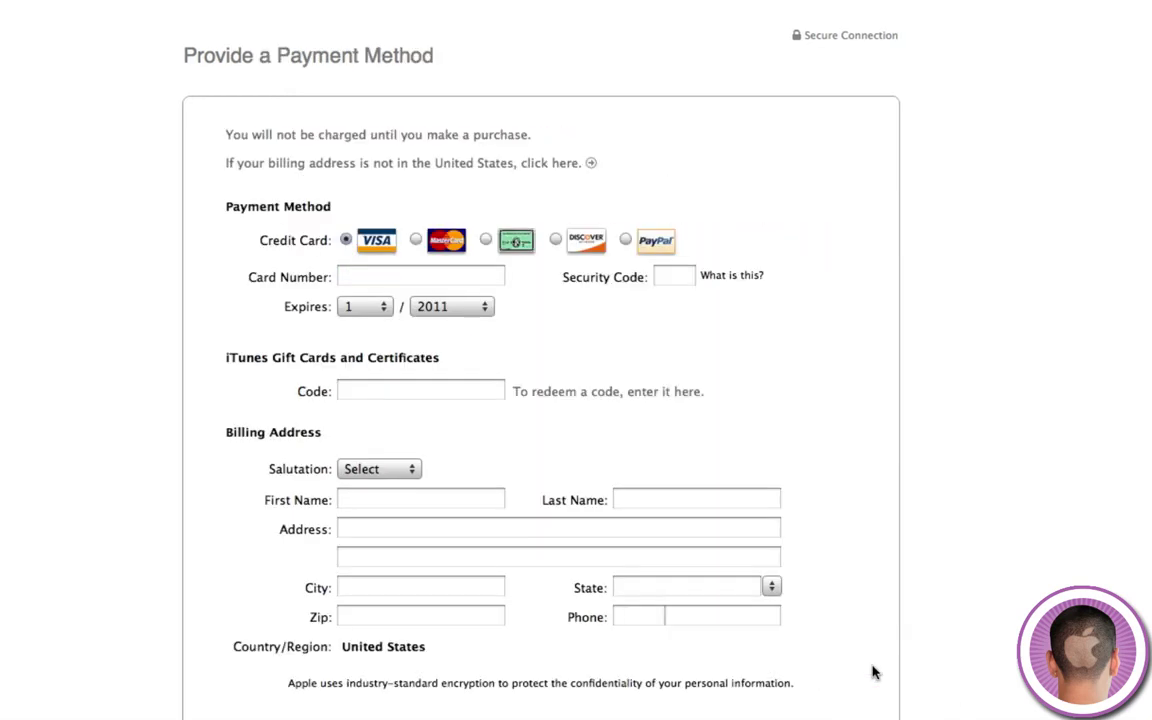
scroll(950, 654, "down", 2)
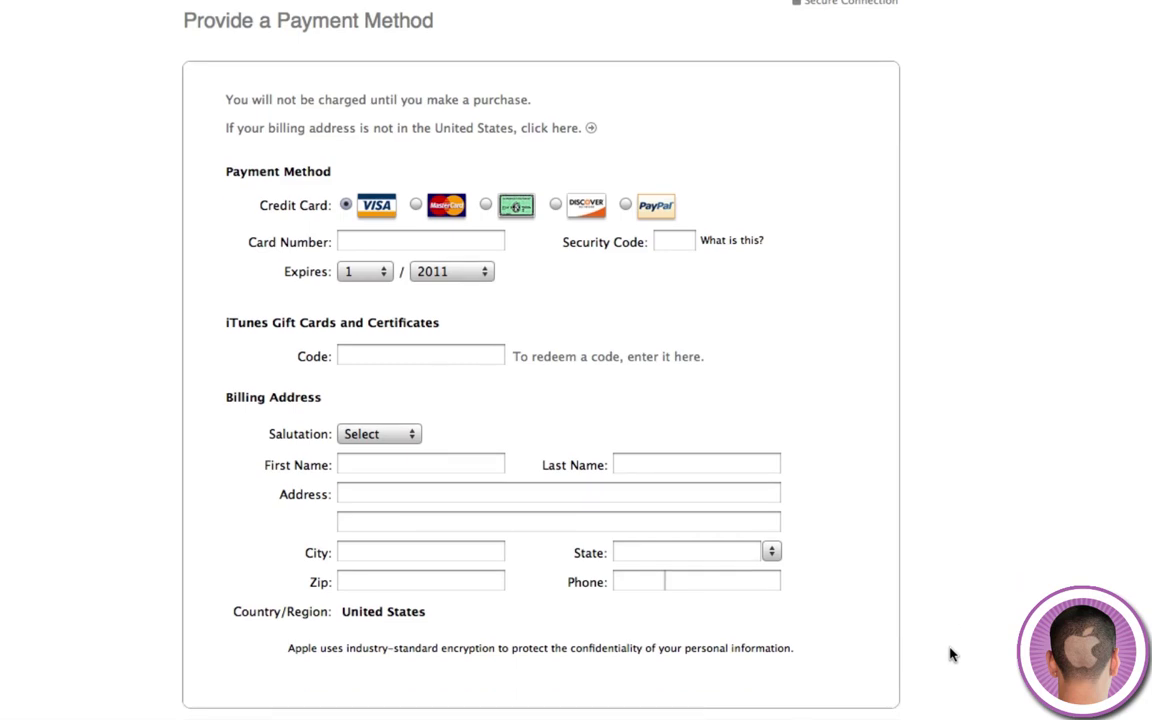
scroll(670, 490, "up", 2)
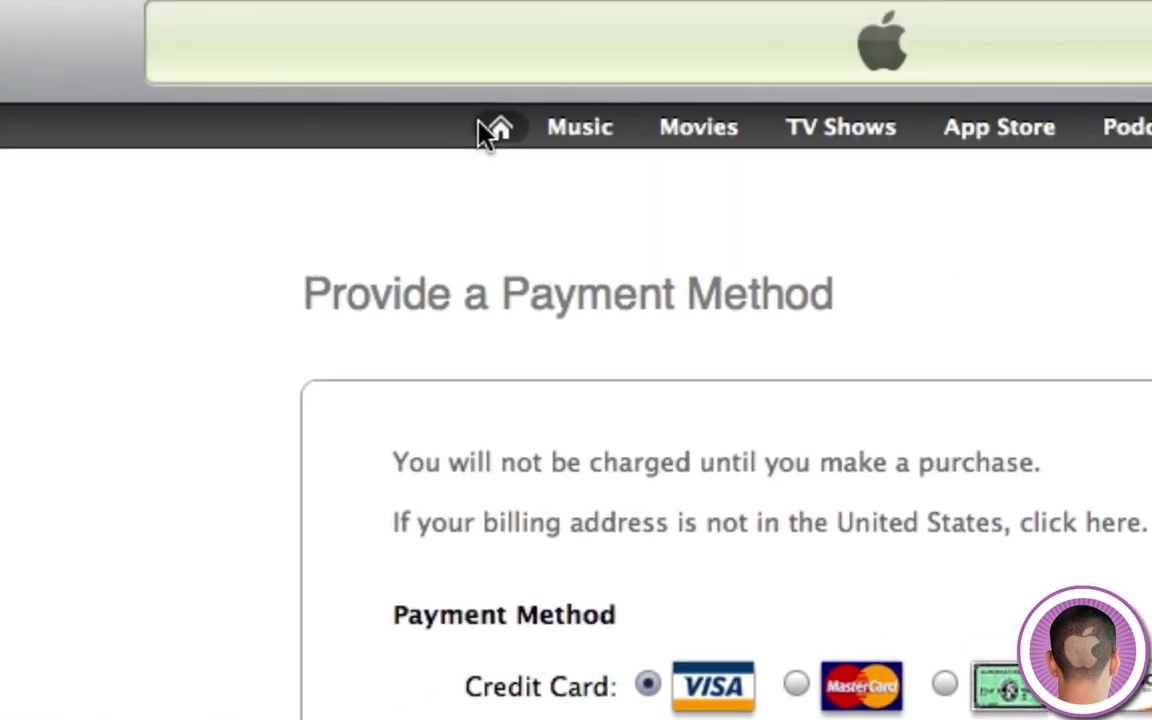
Leave the signup and open the Office Jerk page from the App Store's Free Apps.
left_click(480, 128)
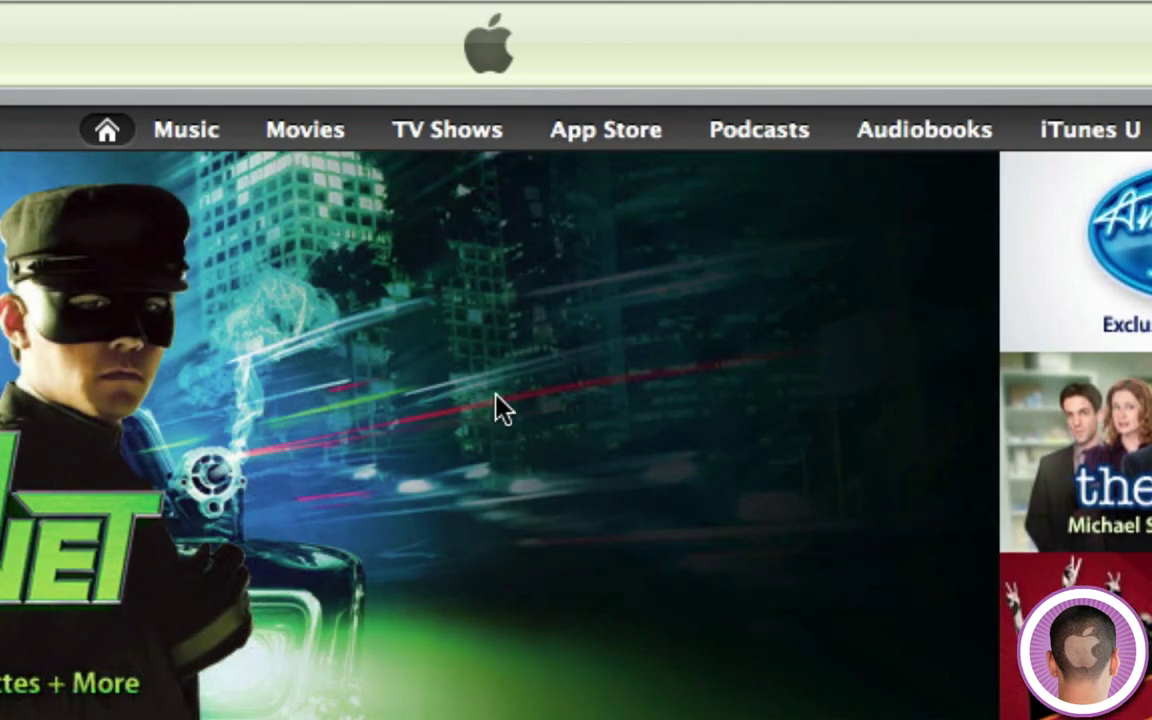
left_click(577, 142)
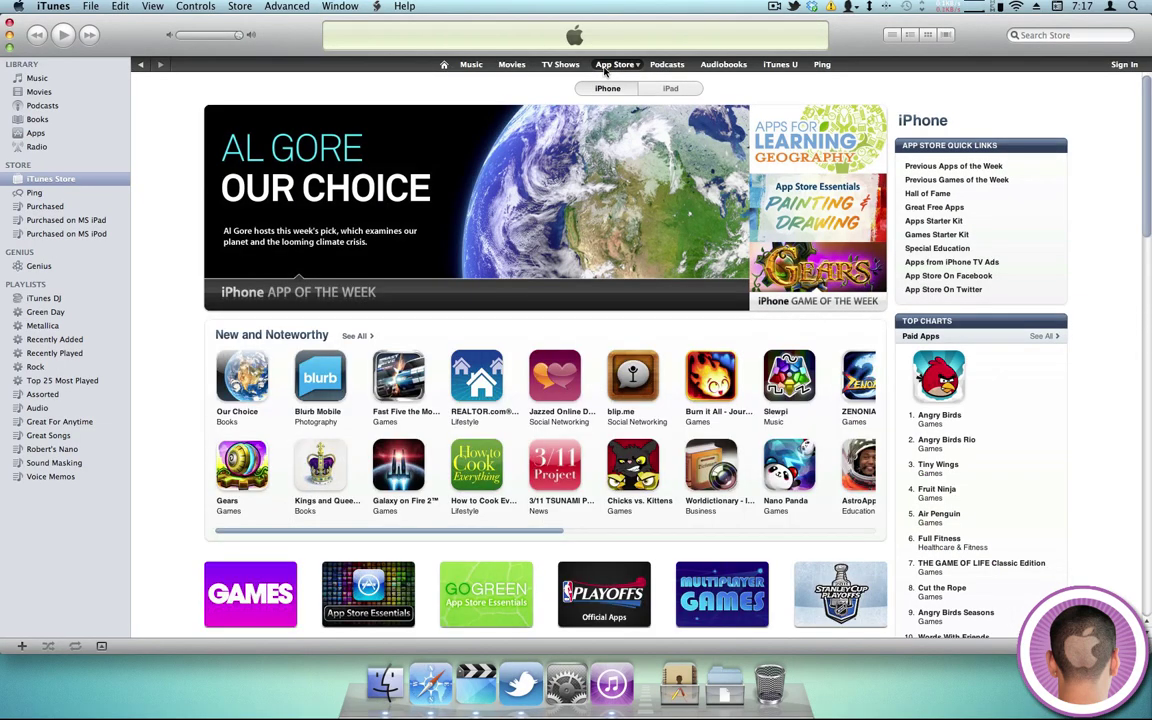
scroll(672, 600, "down", 10)
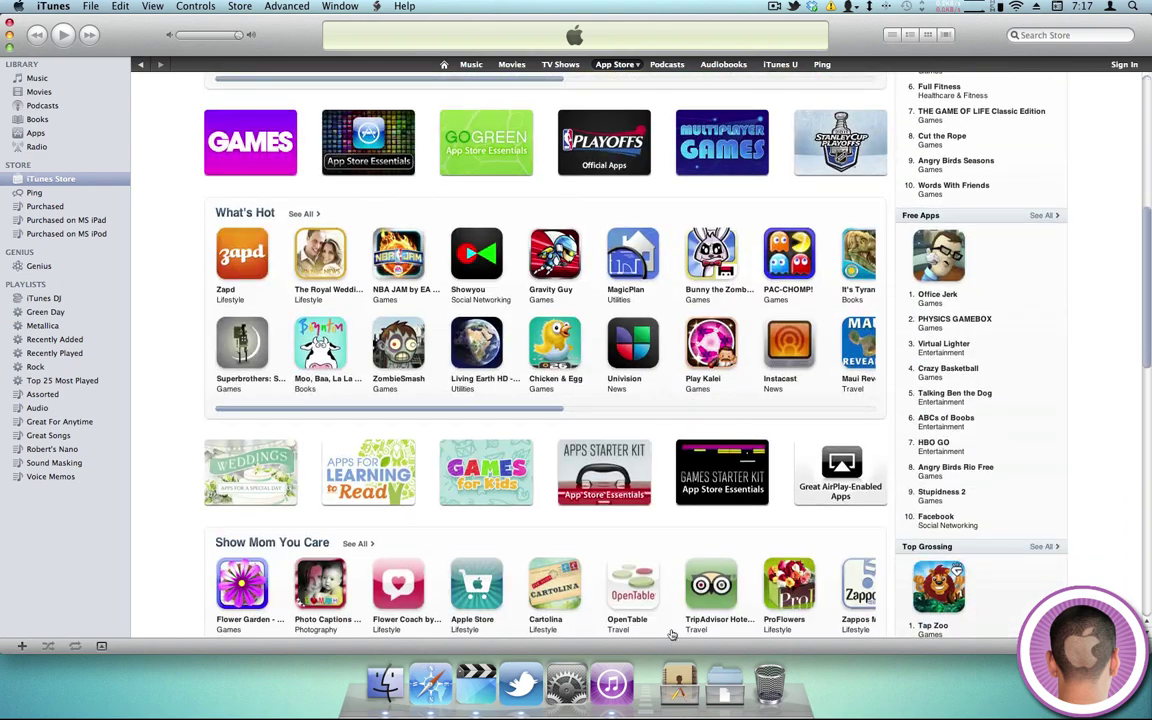
scroll(700, 560, "down", 1)
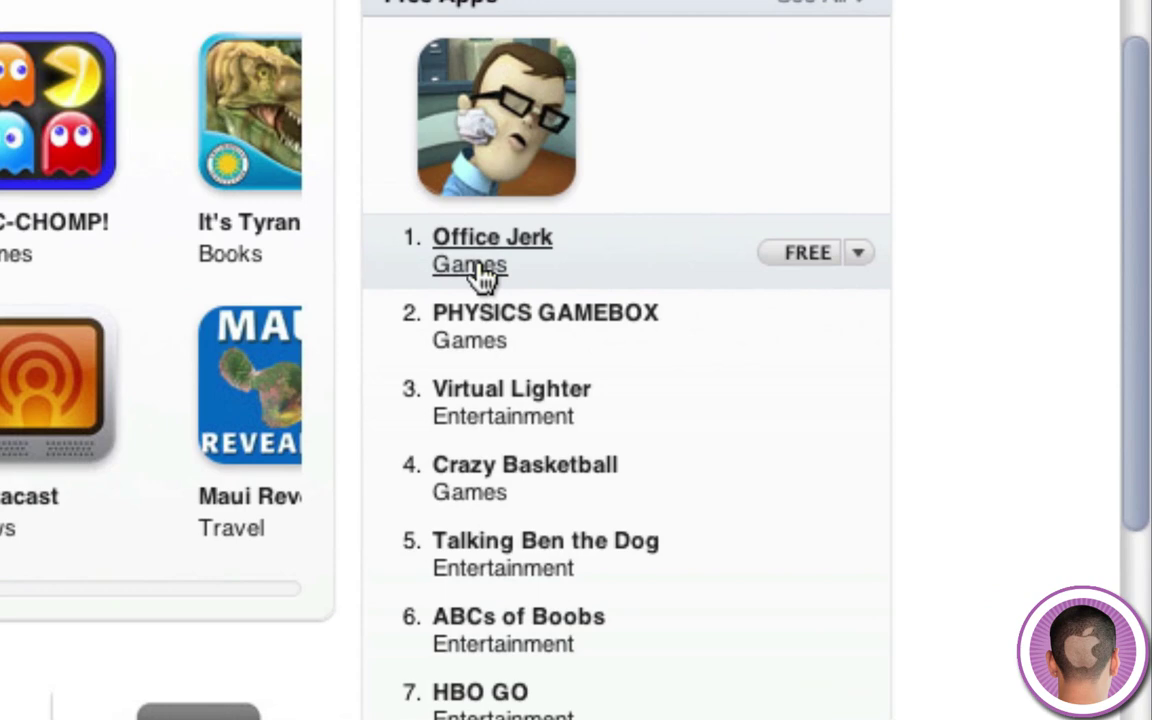
left_click(478, 268)
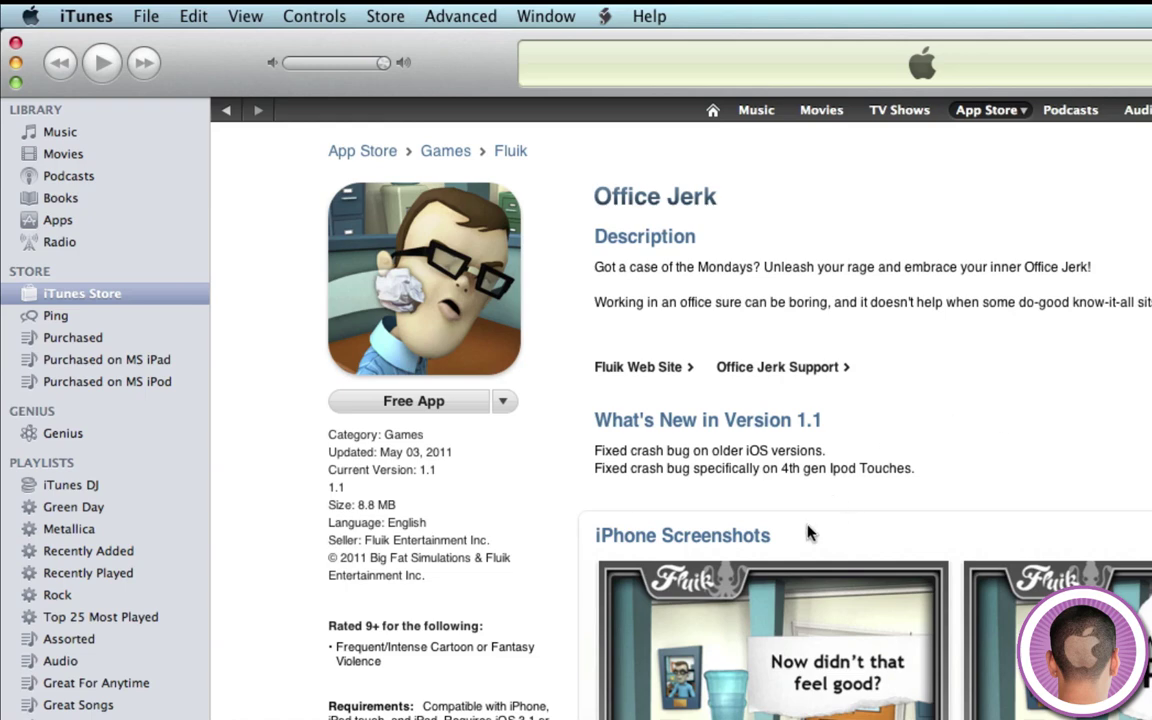
Start the free Office Jerk download with Create New Account, agree to the terms, and begin the e-mail field.
left_click(422, 403)
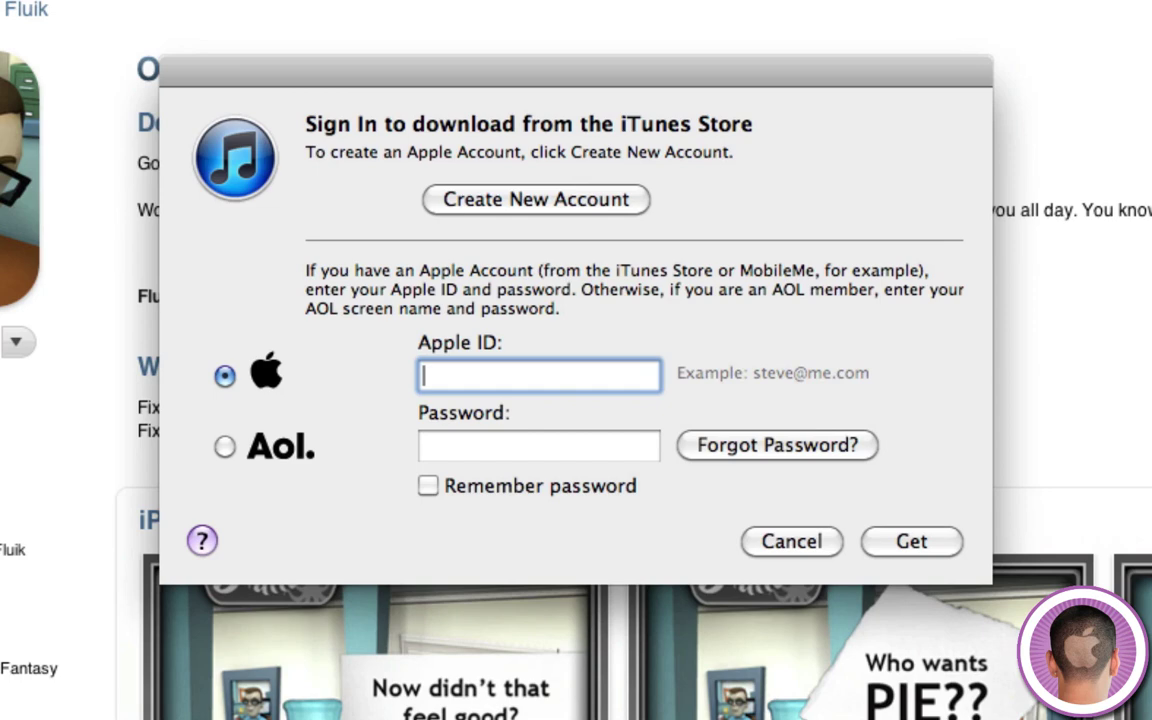
left_click(498, 204)
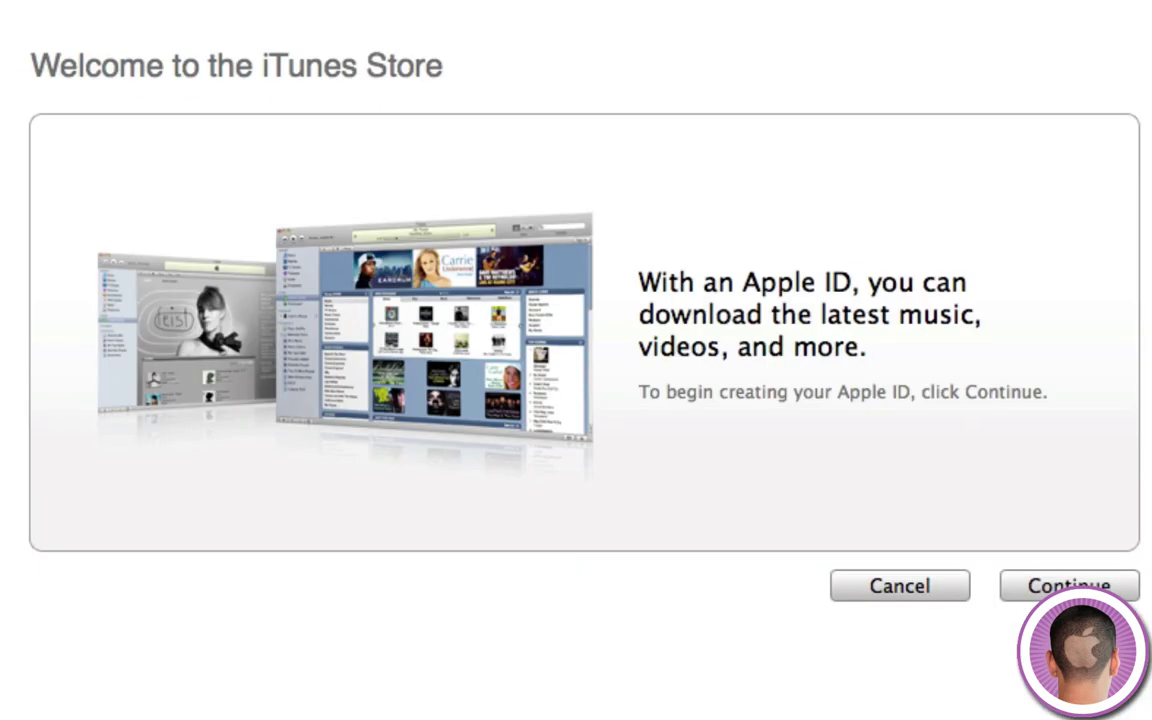
left_click(1058, 585)
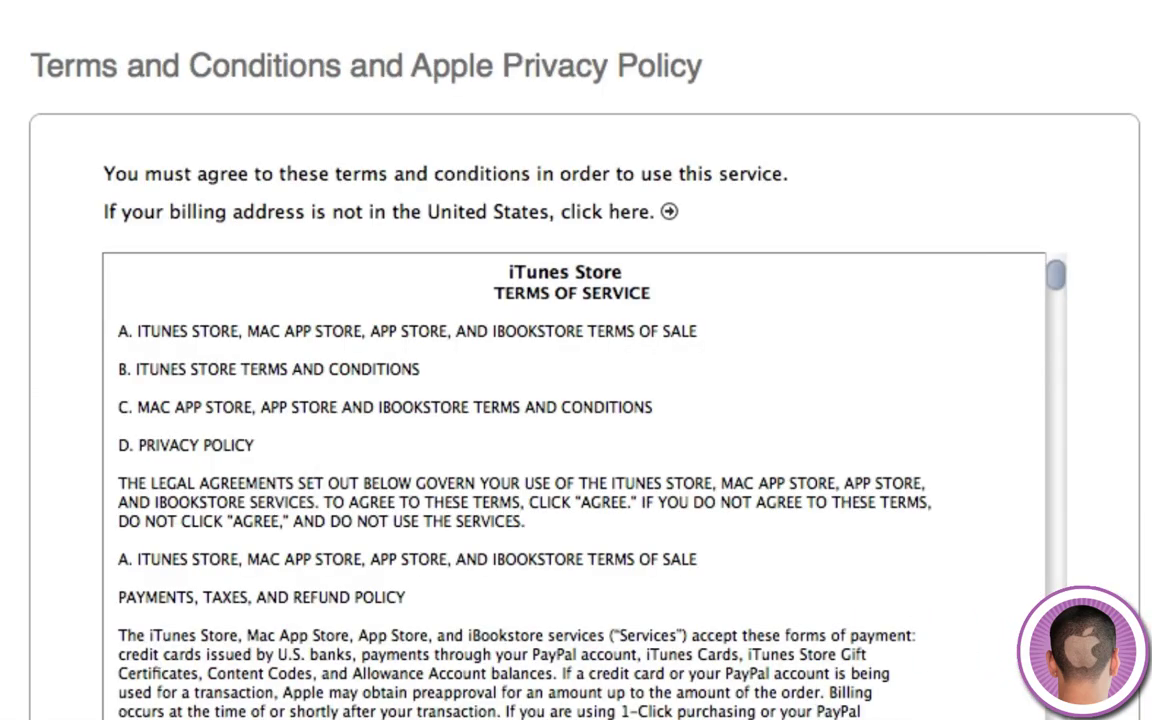
left_click(627, 562)
left_click(880, 686)
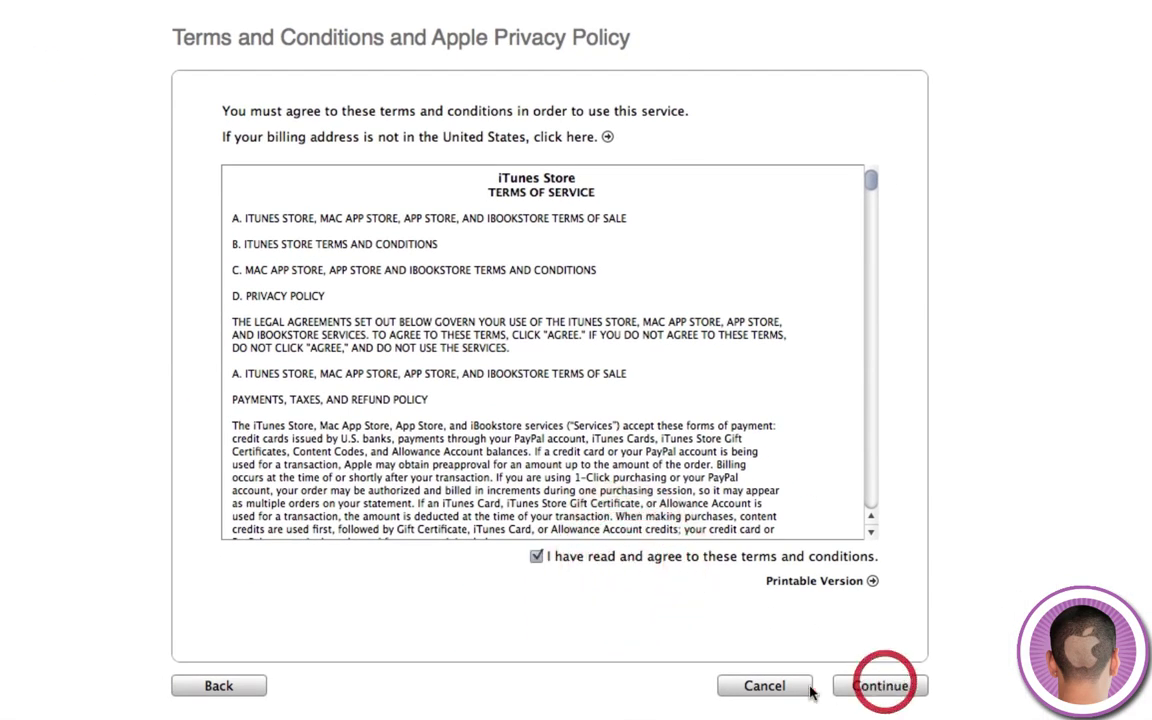
left_click(423, 150)
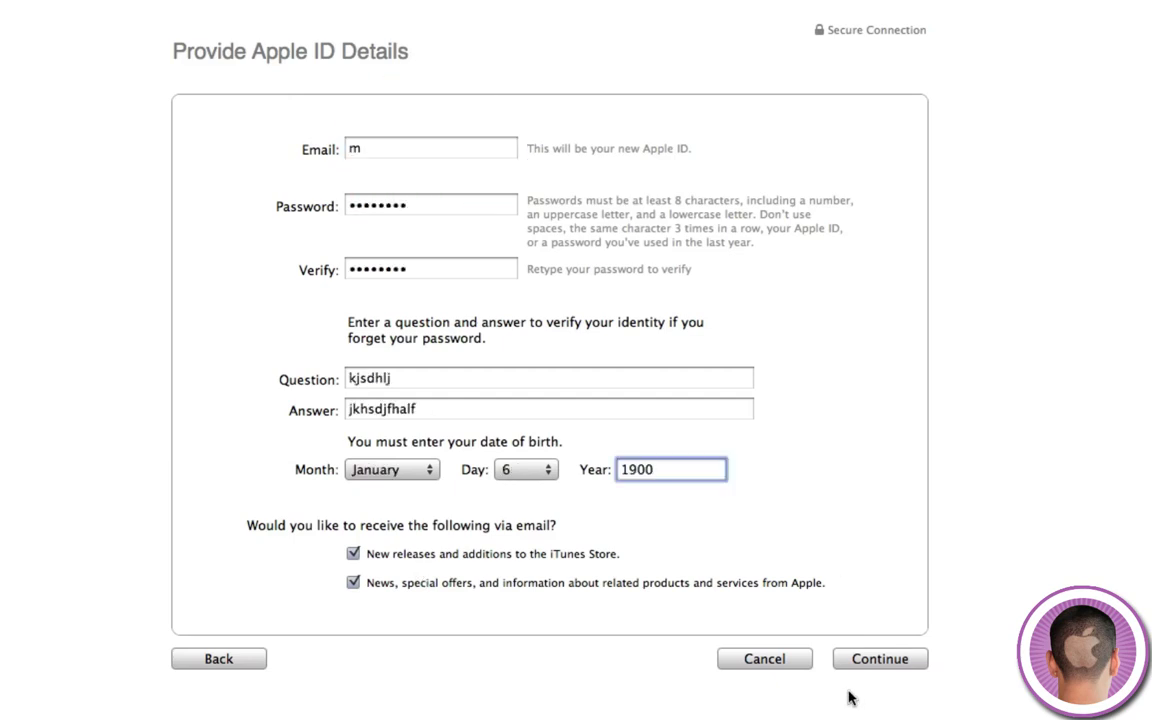
Submit the Apple ID details and select None under Payment Method.
left_click(876, 655)
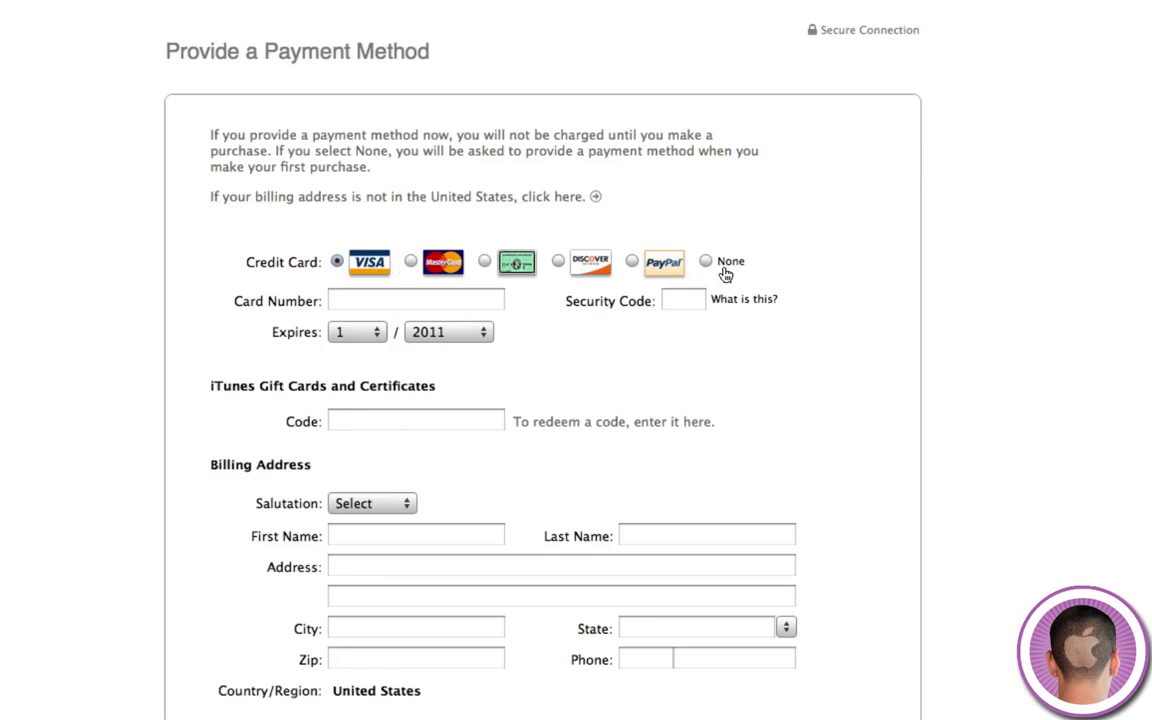
left_click(725, 273)
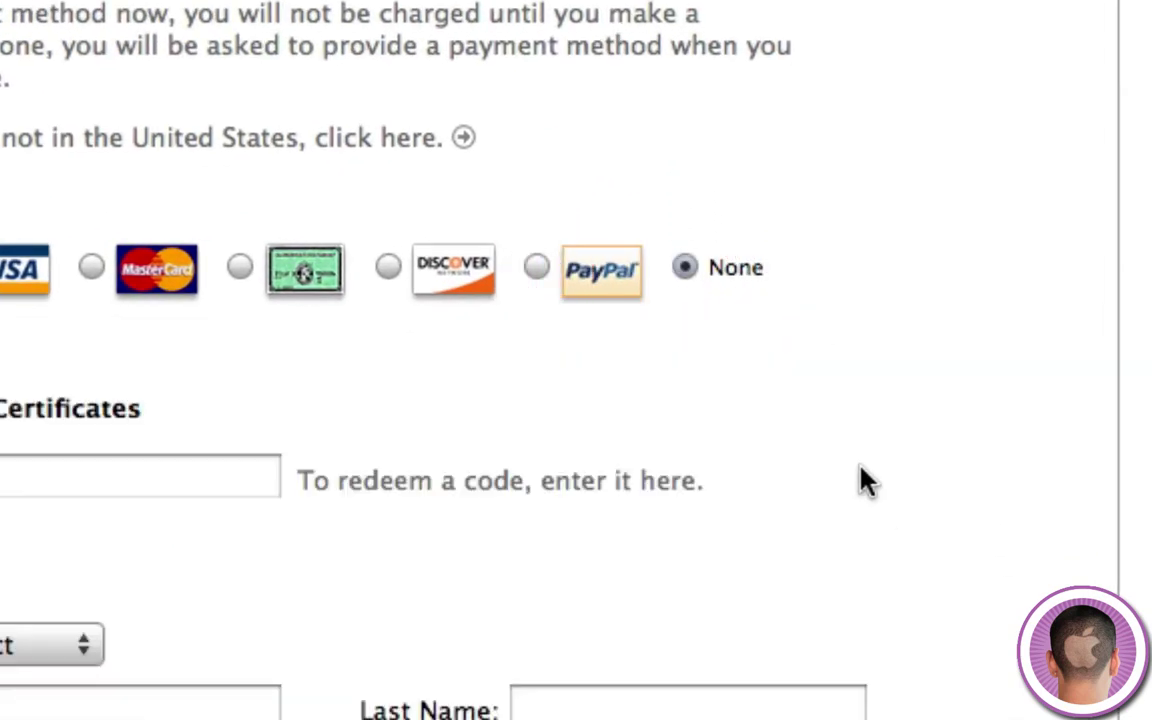